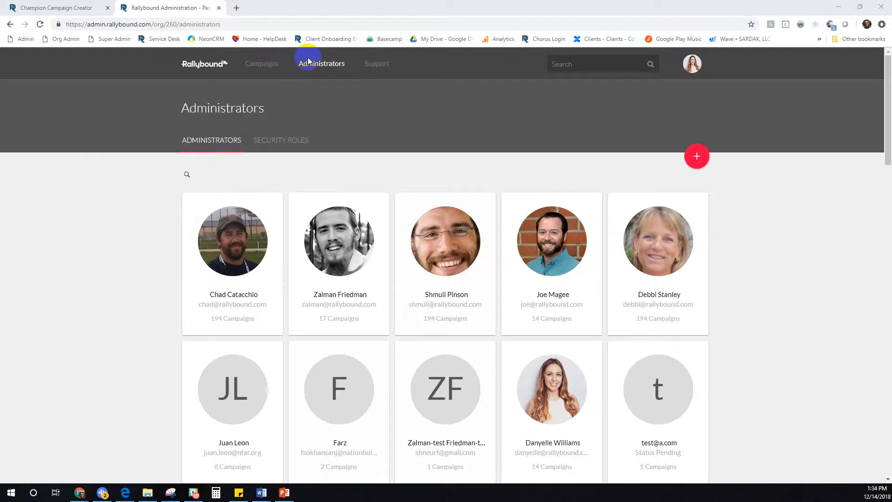
# Switch from the Administrators list to the Security Roles list
pyautogui.click(280, 181)
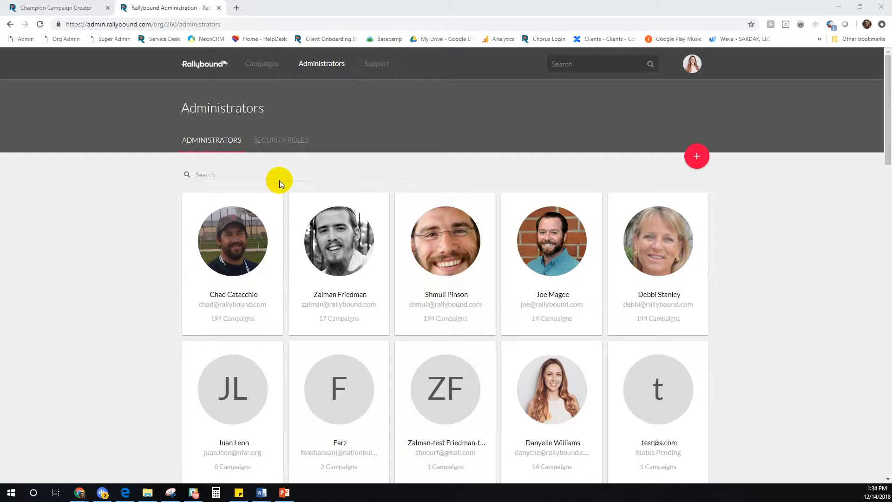
pyautogui.click(273, 143)
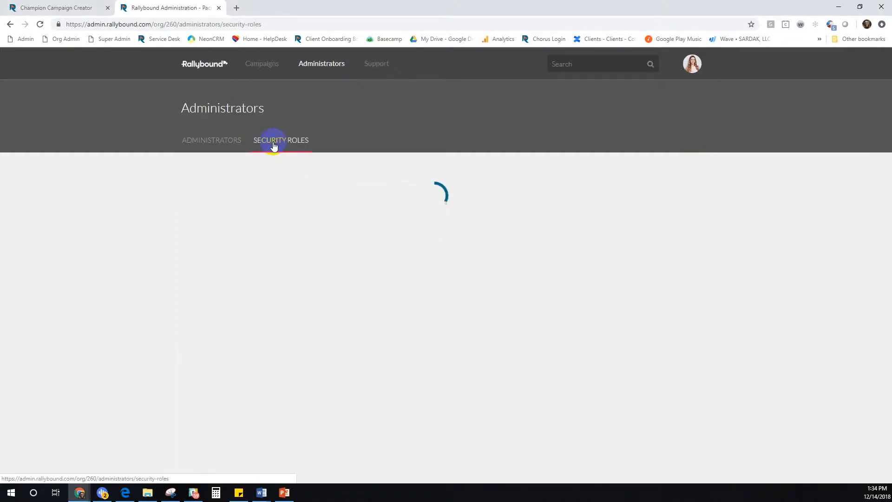
# Open the Champion role and expand its Permissions, Transactions and People breakdowns
pyautogui.scroll(-3, 307, 142)
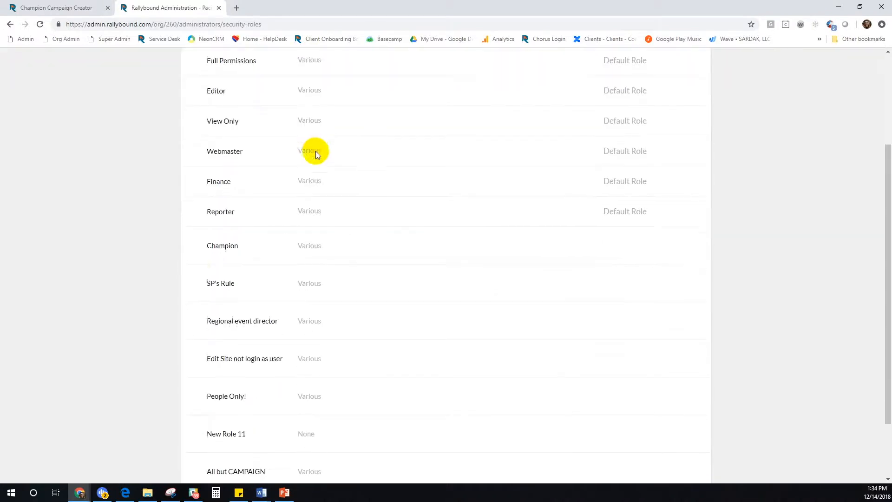
pyautogui.click(228, 252)
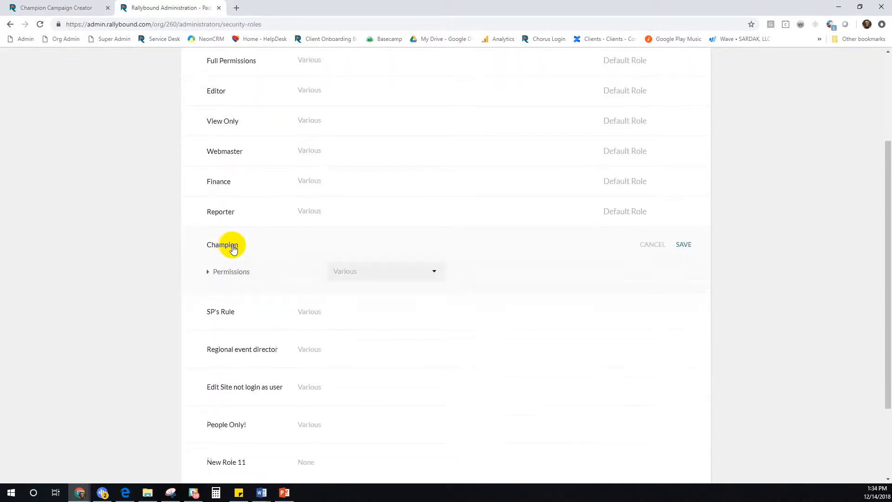
pyautogui.click(238, 277)
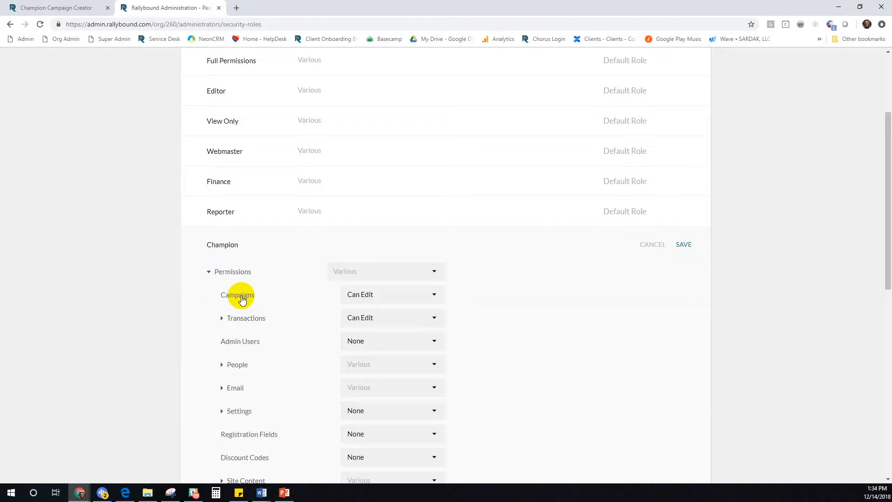
pyautogui.click(246, 319)
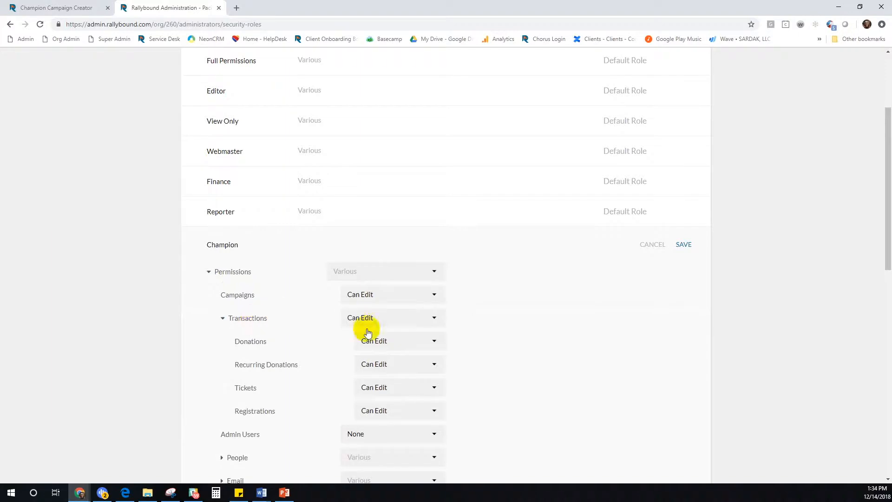
pyautogui.scroll(-1, 531, 338)
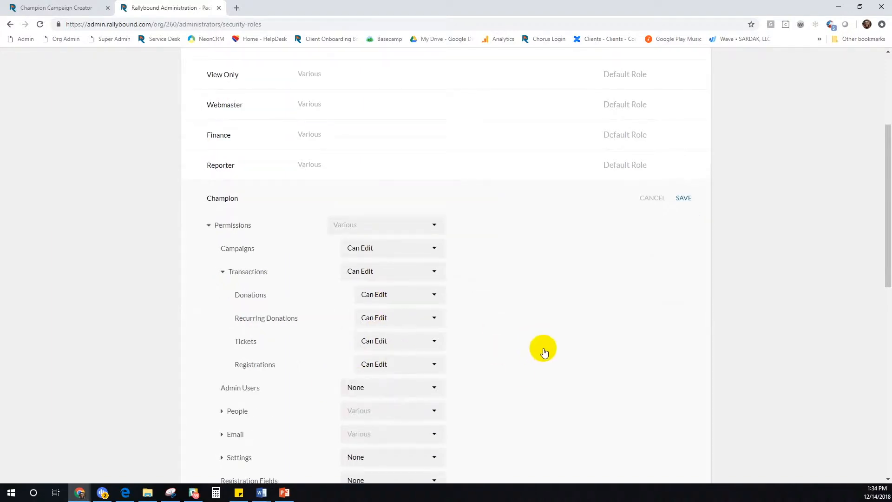
pyautogui.click(238, 411)
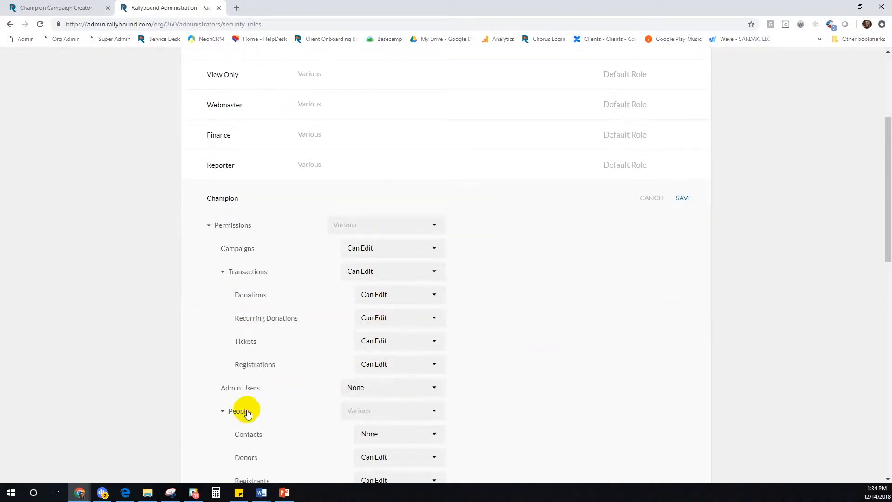
pyautogui.scroll(-2, 470, 355)
pyautogui.scroll(-2, 466, 371)
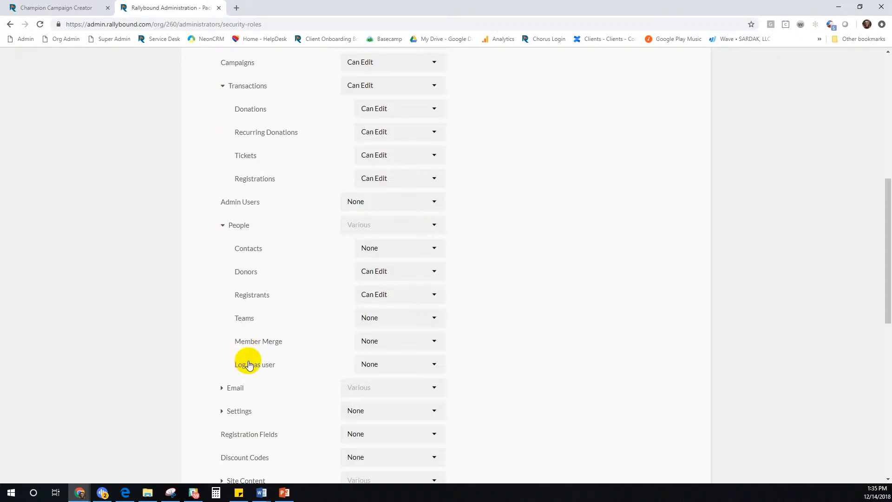
# Expand the Champion role's Email and Site Content permissions, then save the role
pyautogui.scroll(-3, 281, 333)
pyautogui.click(234, 254)
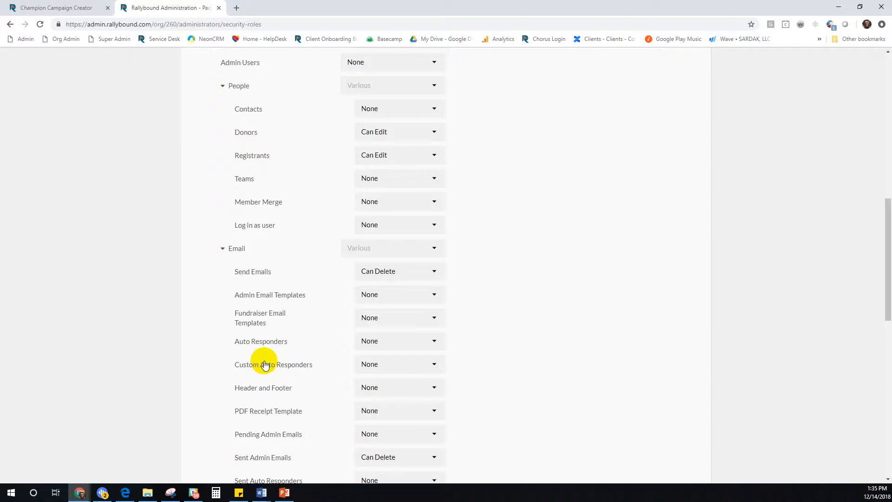
pyautogui.scroll(-5, 557, 259)
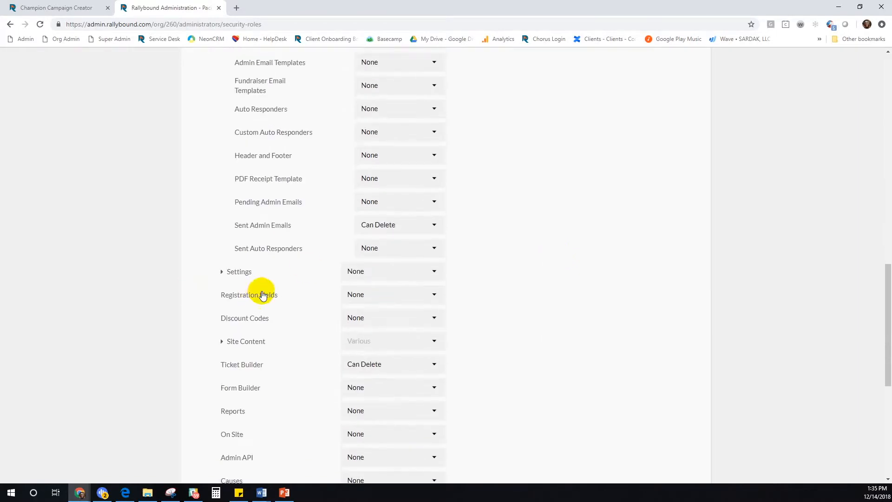
pyautogui.click(237, 342)
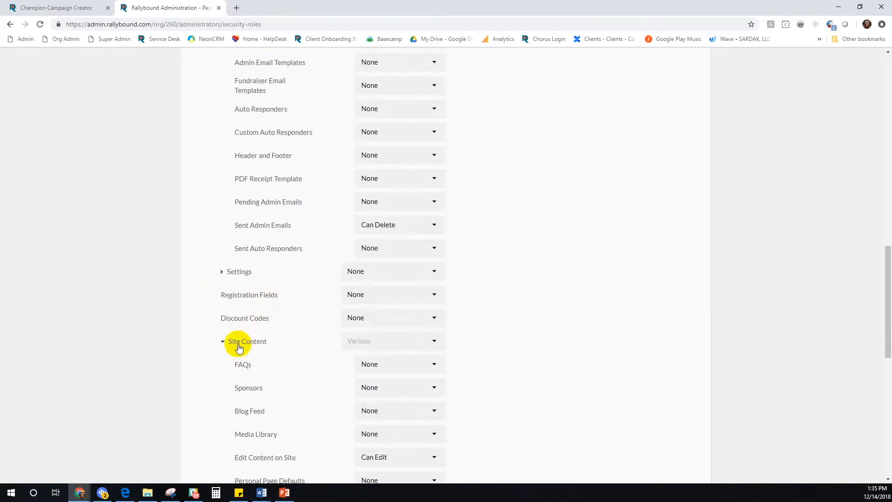
pyautogui.scroll(-3, 448, 312)
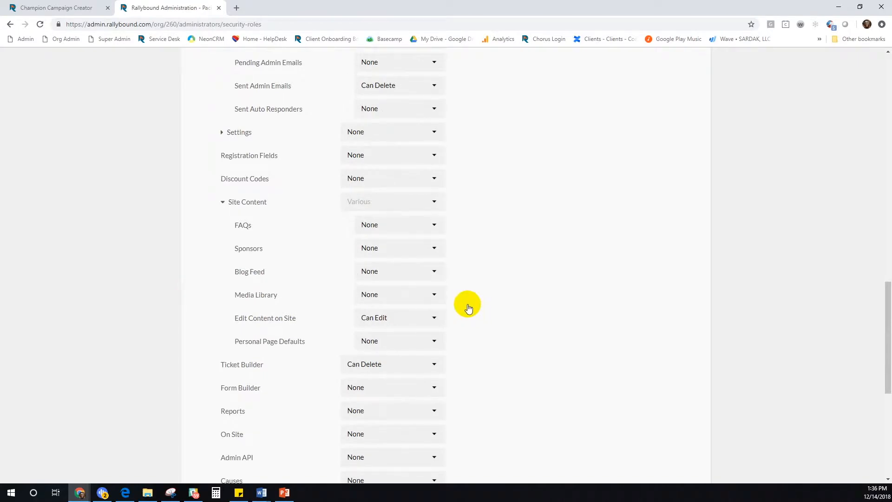
pyautogui.scroll(-3, 468, 309)
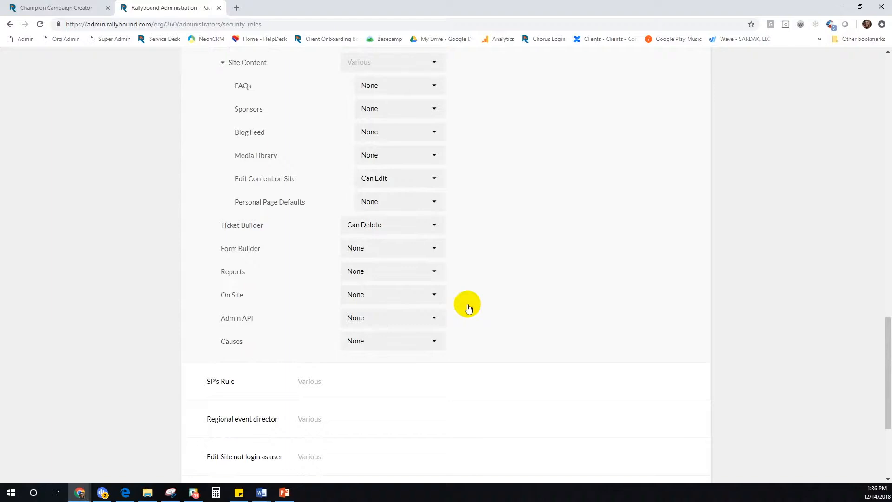
pyautogui.moveTo(888, 383); pyautogui.dragTo(876, 181)
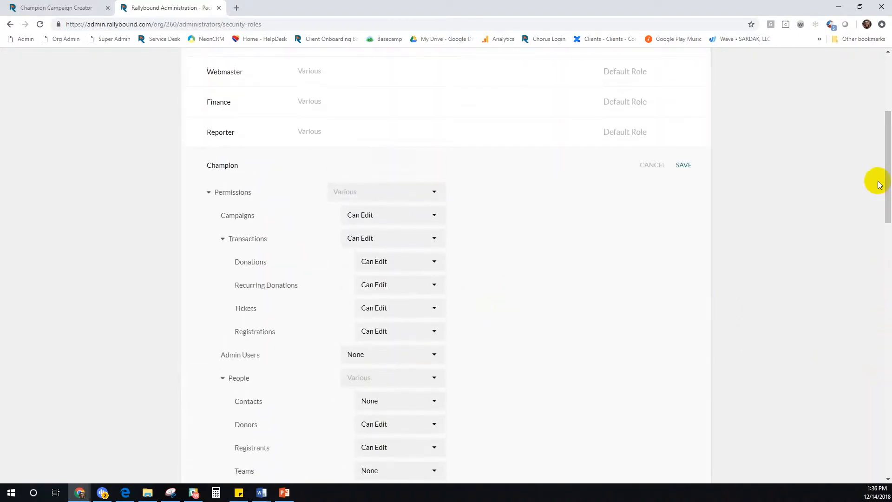
pyautogui.click(684, 166)
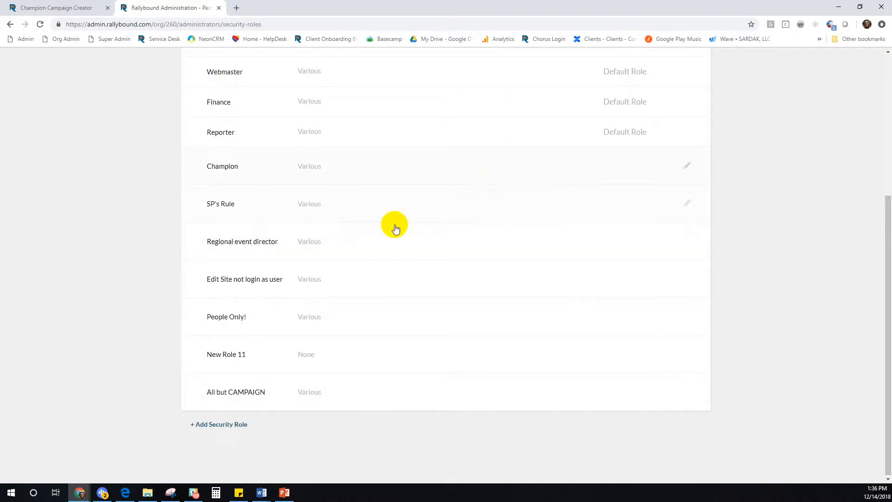
# Open Champion Campaign Creator (ID 9313, goal $88,888) from Champion Campaign Testing
pyautogui.scroll(4, 344, 166)
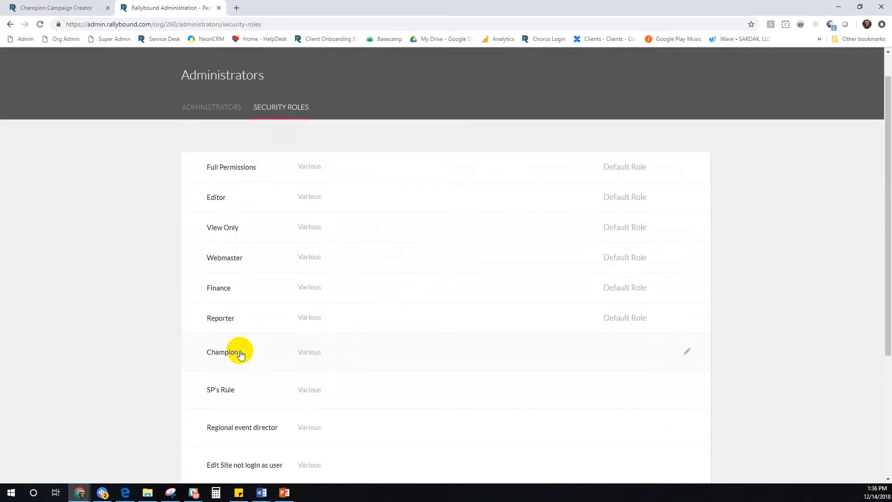
pyautogui.scroll(1, 247, 355)
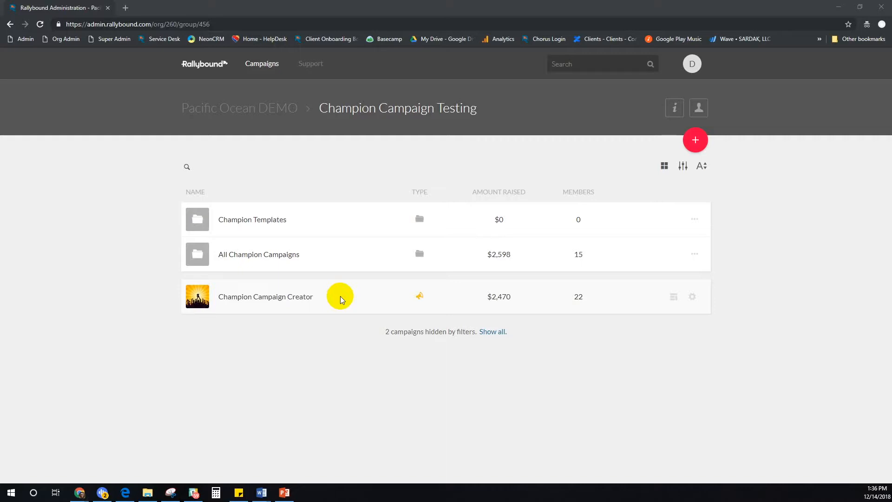
pyautogui.click(319, 300)
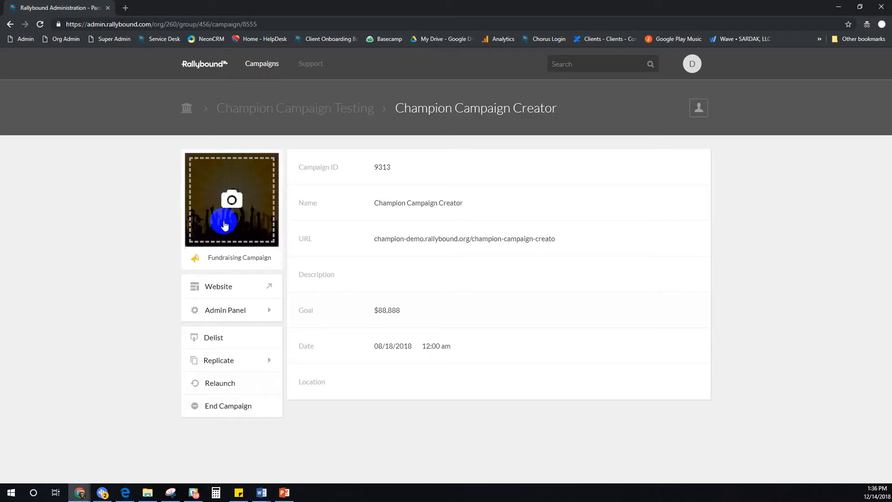
# Register a fundraiser on the campaign website with a name, e-mail and password, then continue
pyautogui.click(218, 288)
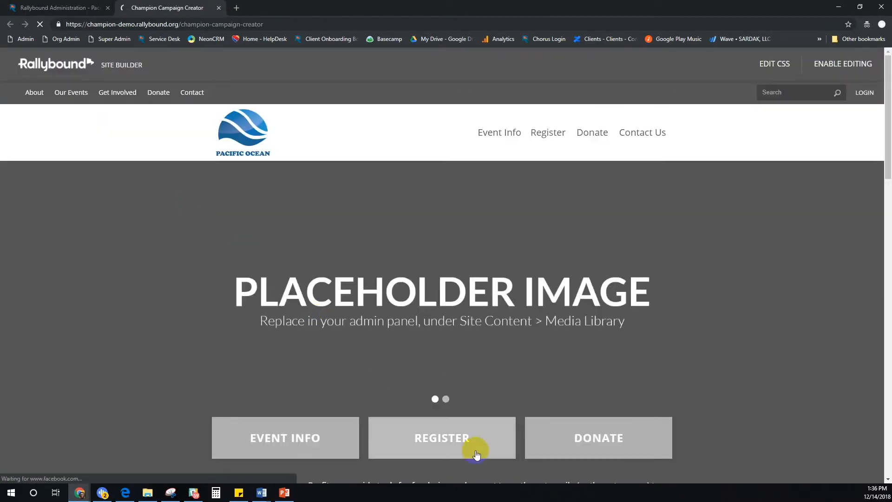
pyautogui.click(411, 447)
pyautogui.click(488, 268)
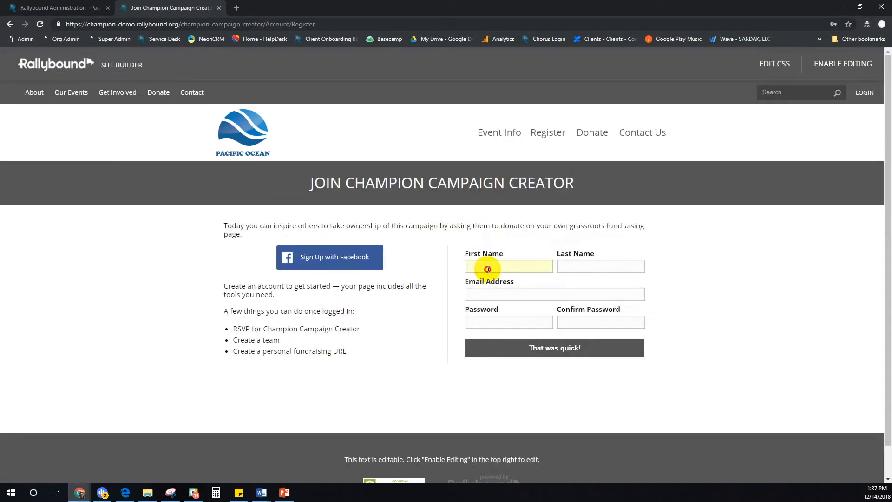
pyautogui.write('Dany')
pyautogui.write('Superfundra')
pyautogui.write('iser')
pyautogui.press('Tab')
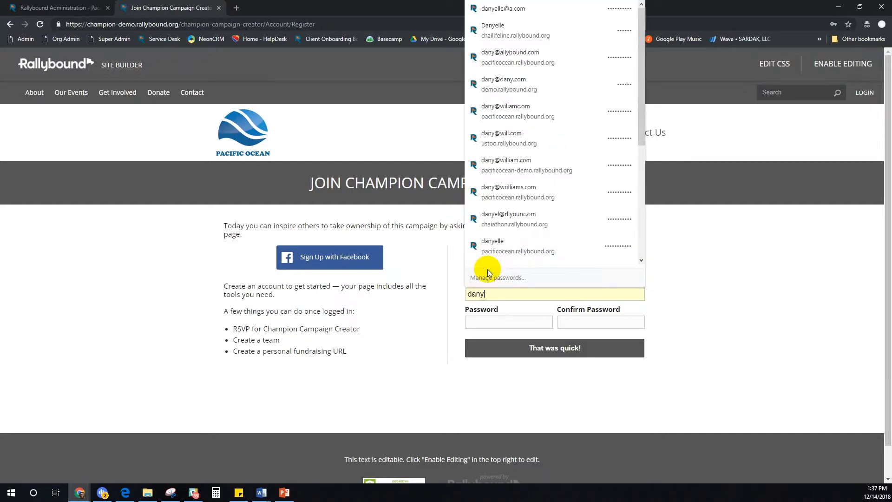
pyautogui.write('•••••••••••')
pyautogui.press('Tab')
pyautogui.write('•••••••••••')
pyautogui.press('Return')
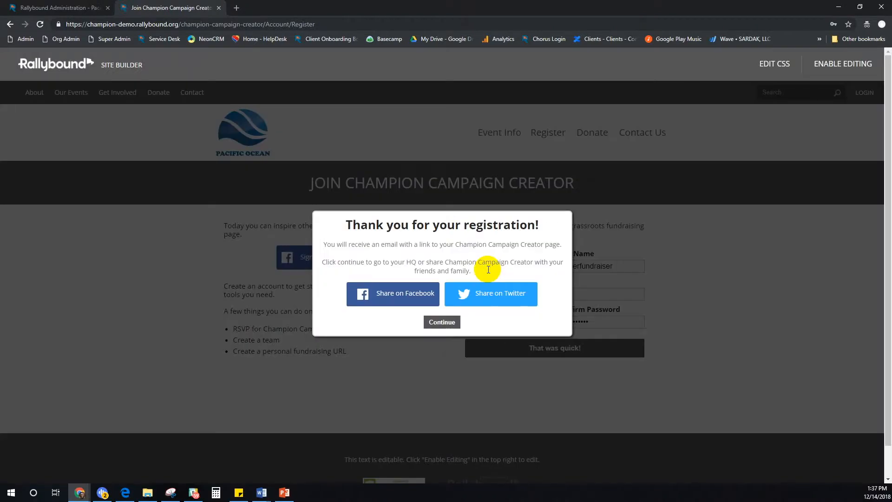
pyautogui.click(439, 322)
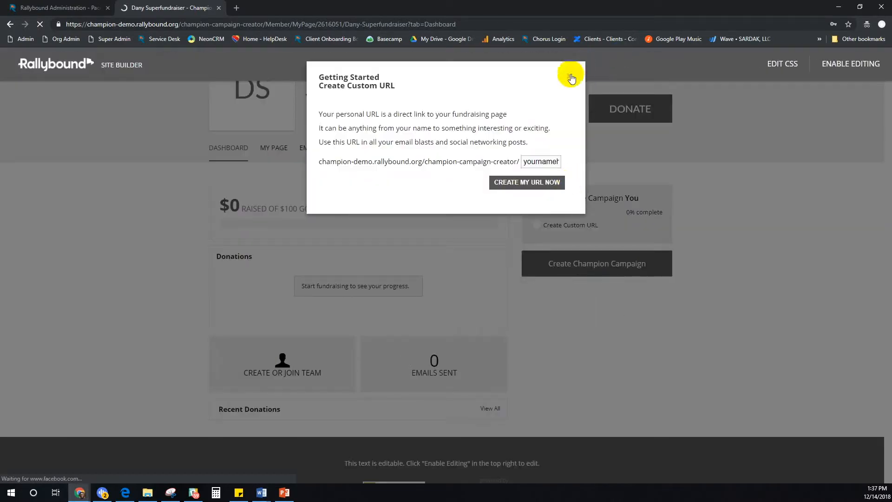
# Dismiss the custom URL prompt and close the New Champion Campaign form
pyautogui.click(569, 76)
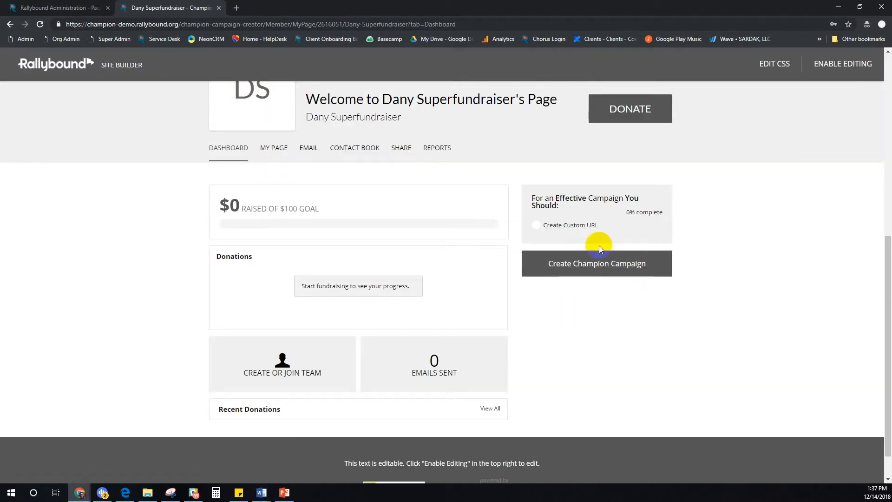
pyautogui.click(592, 265)
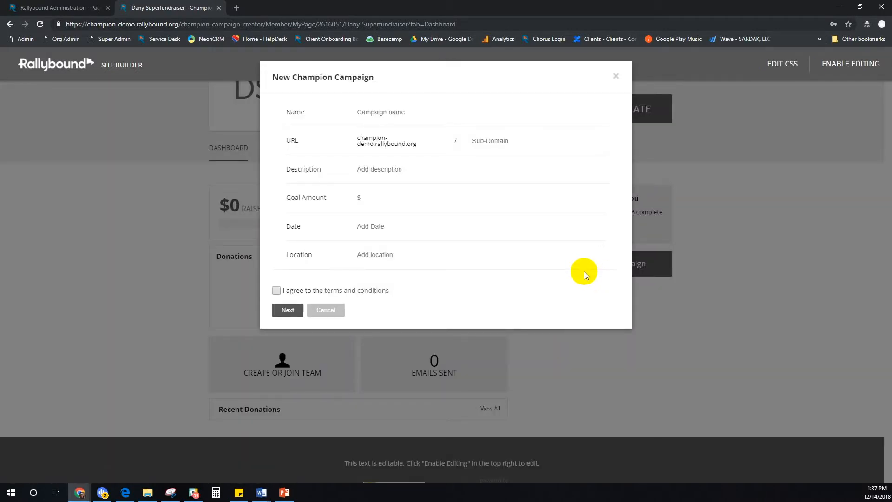
pyautogui.click(617, 77)
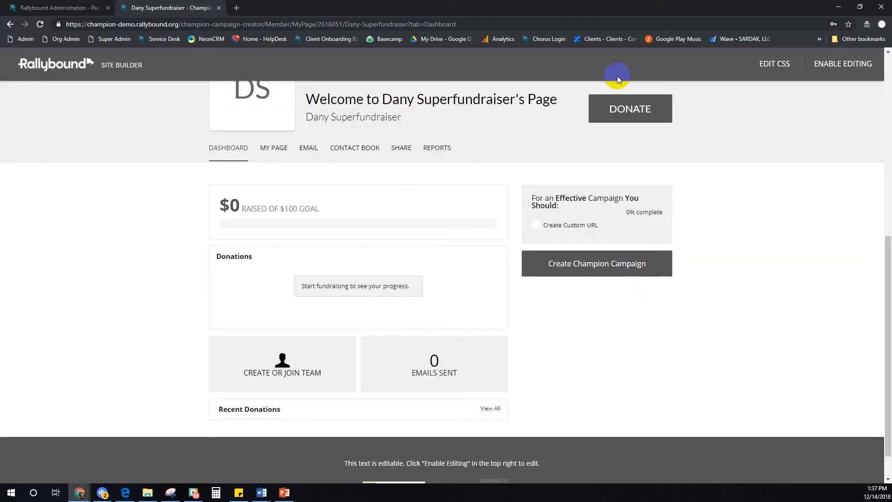
# Open the Spring Races template (ID 9314) from the Champion Templates folder
pyautogui.click(60, 8)
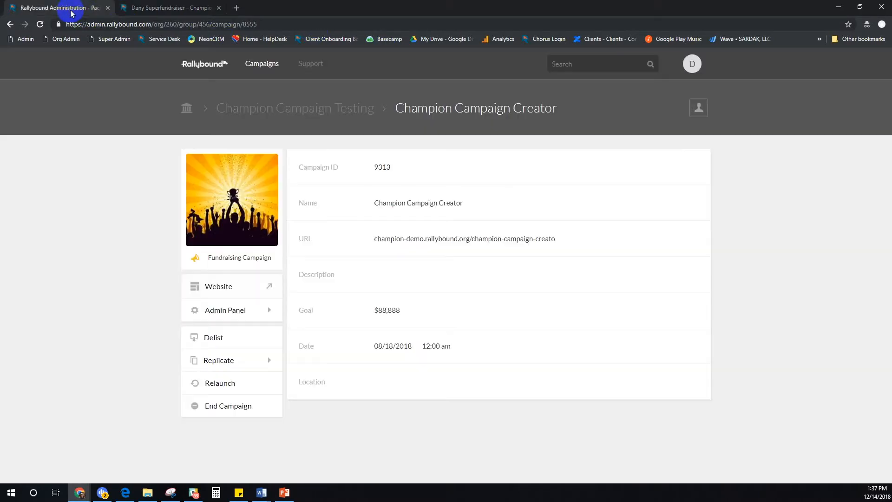
pyautogui.click(281, 109)
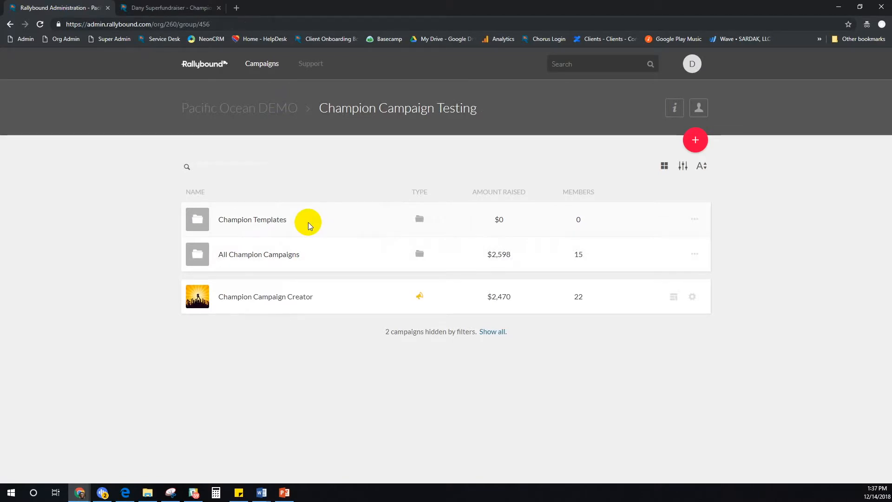
pyautogui.doubleClick(308, 221)
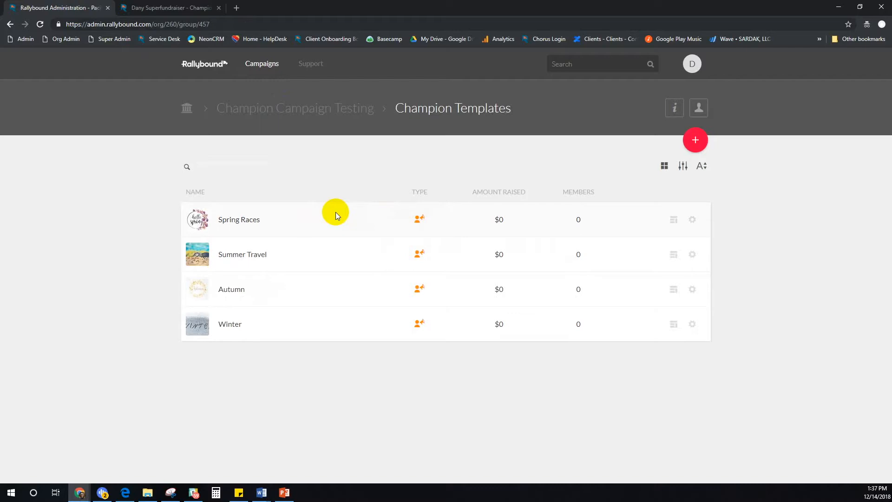
pyautogui.click(265, 223)
pyautogui.click(264, 222)
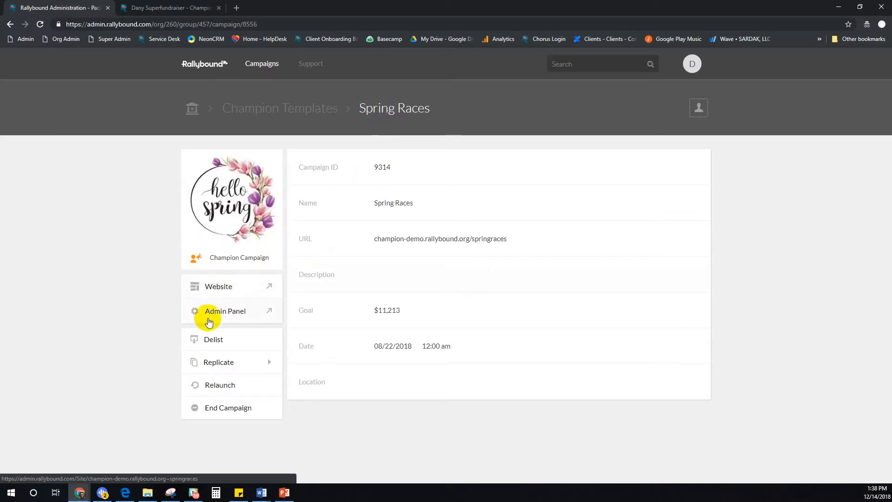
# Review Spring Races' Registration Fields in its admin panel, then return to the admin tab
pyautogui.click(207, 314)
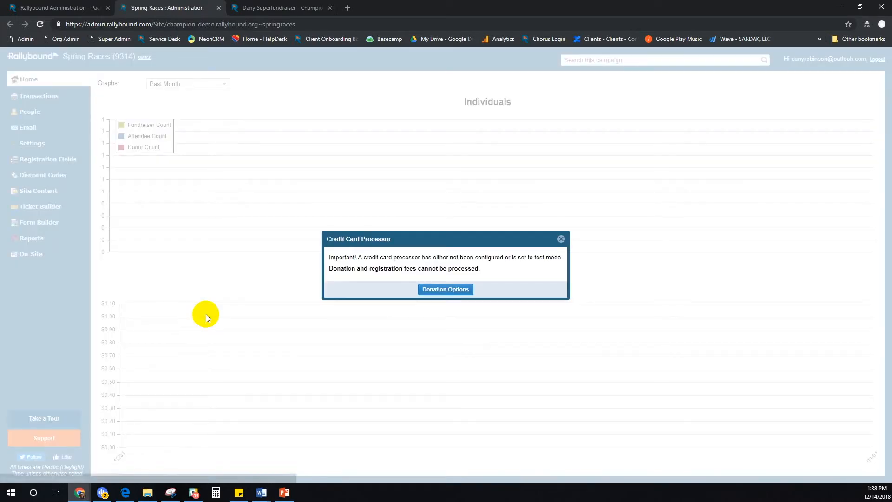
pyautogui.click(562, 240)
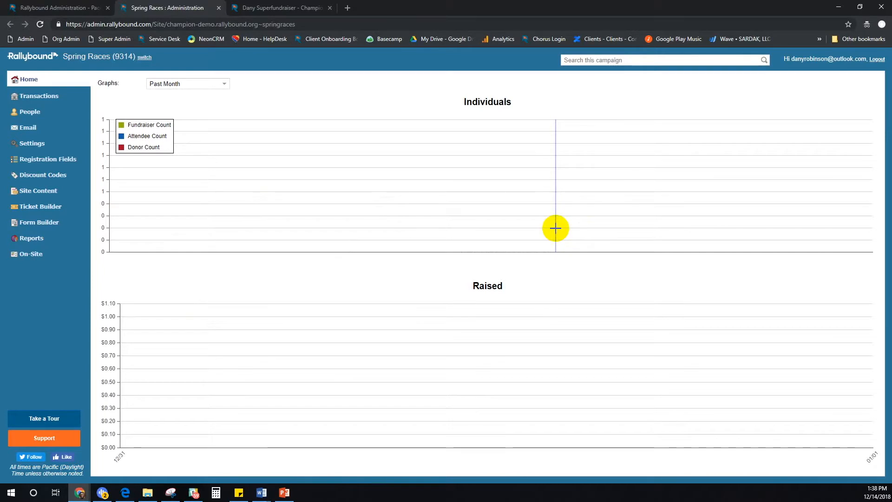
pyautogui.click(41, 160)
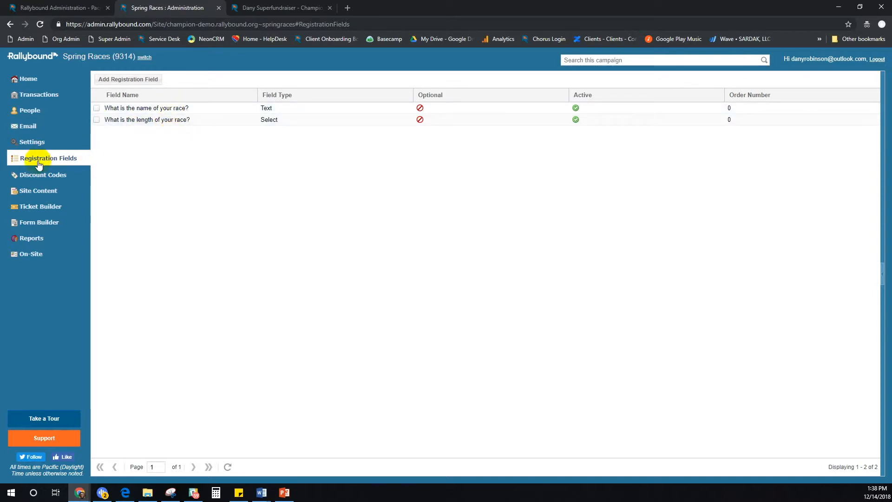
pyautogui.click(47, 8)
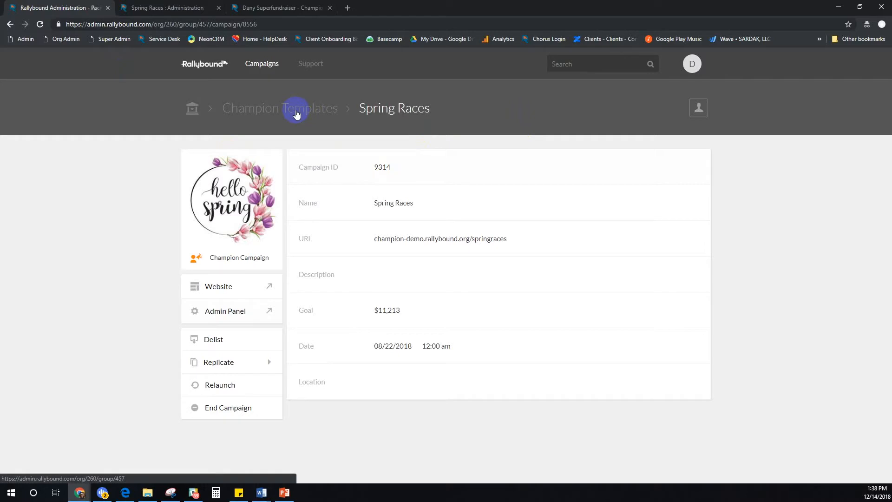
# Start a new champion campaign named 'Spring Race Superfundraiser'
pyautogui.click(256, 12)
pyautogui.click(595, 264)
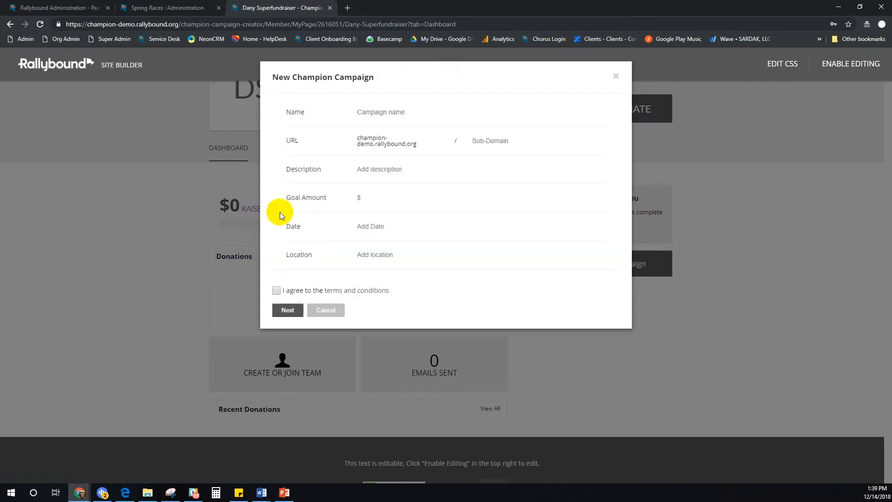
pyautogui.click(380, 110)
pyautogui.write('Sp')
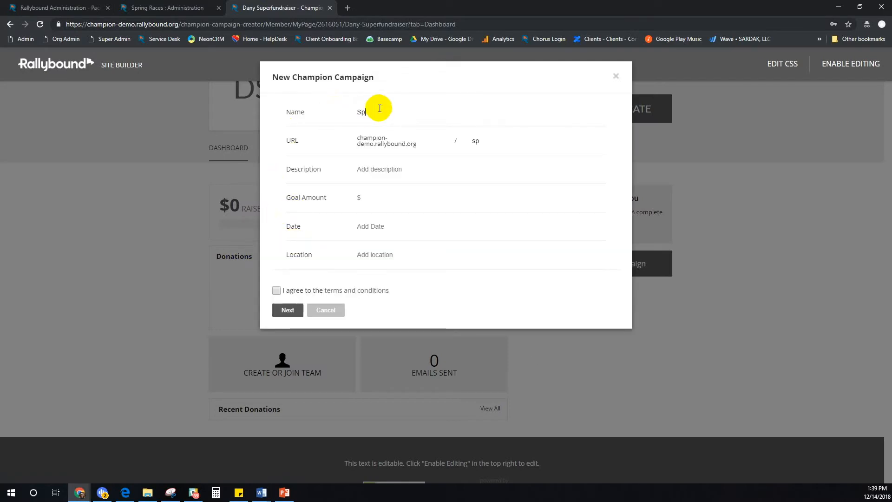
pyautogui.write('ring Race Superfu')
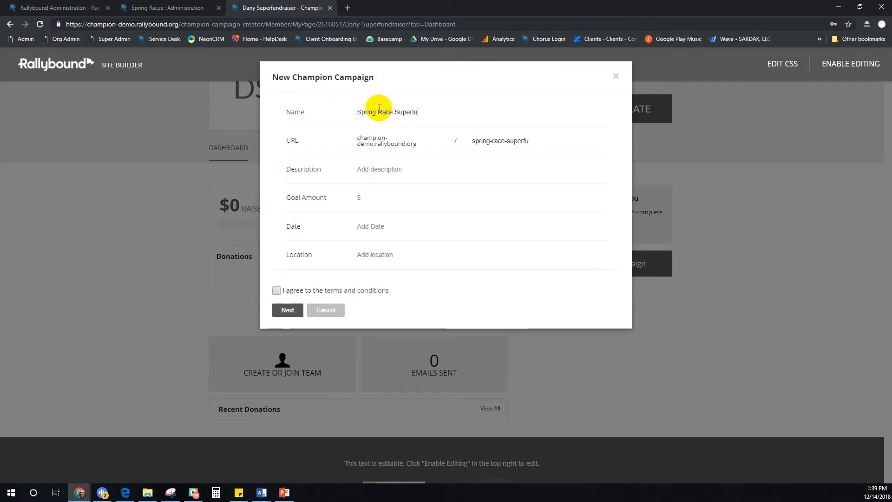
pyautogui.write('ndraiser')
pyautogui.press('Tab')
# Set the campaign goal to $5,000 and the date to 03/19/2019
pyautogui.click(374, 191)
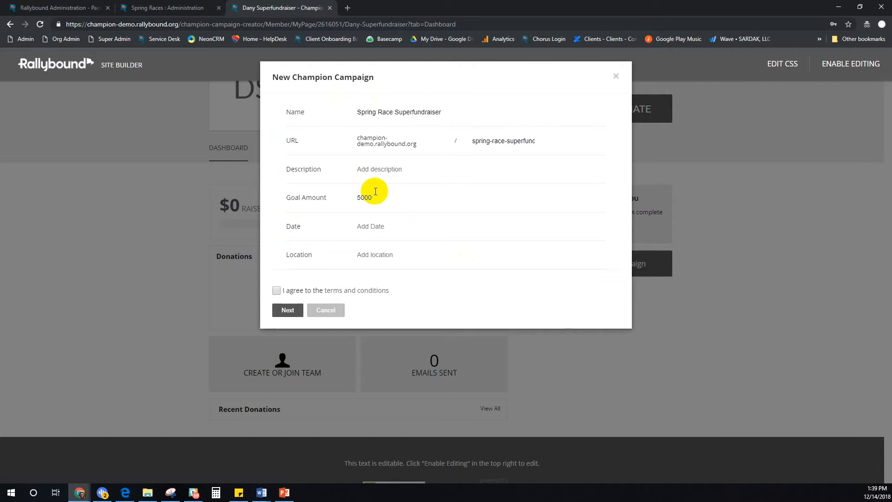
pyautogui.click(388, 234)
pyautogui.click(552, 246)
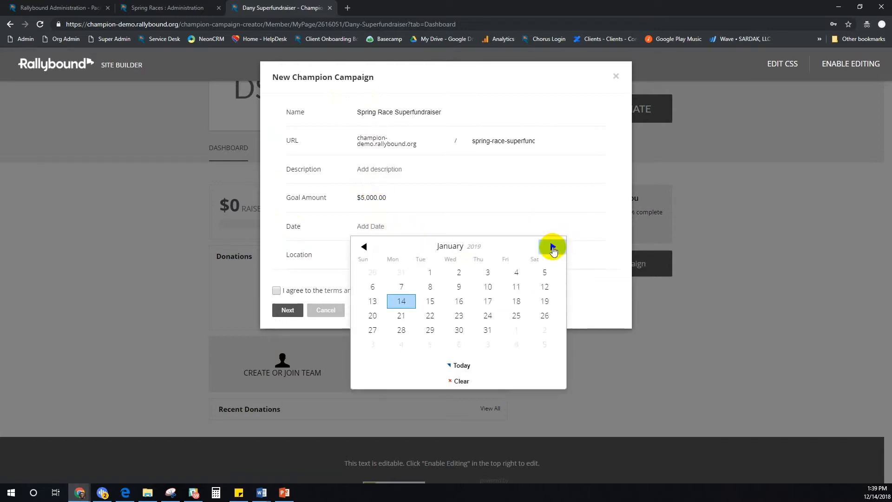
pyautogui.click(553, 247)
pyautogui.click(552, 247)
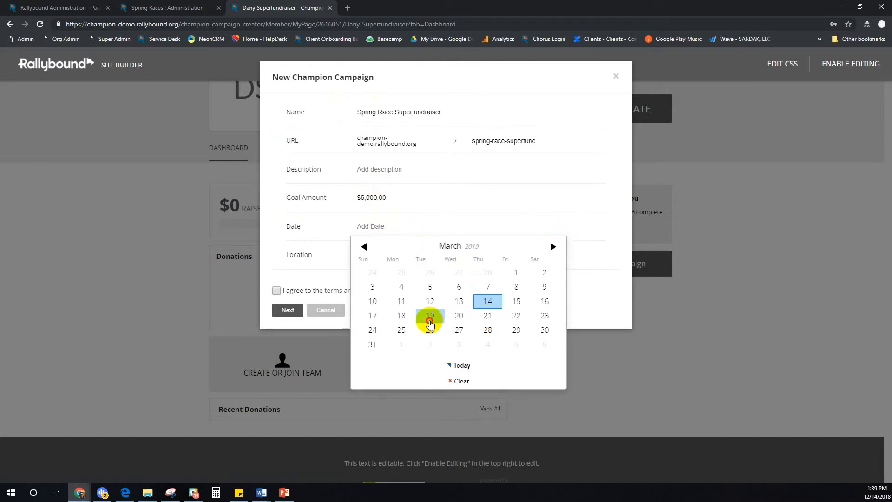
pyautogui.click(430, 316)
# Set location El Segundo, CA, accept the terms, and pick the Spring Races template
pyautogui.click(393, 260)
pyautogui.write('El Segundo, CA')
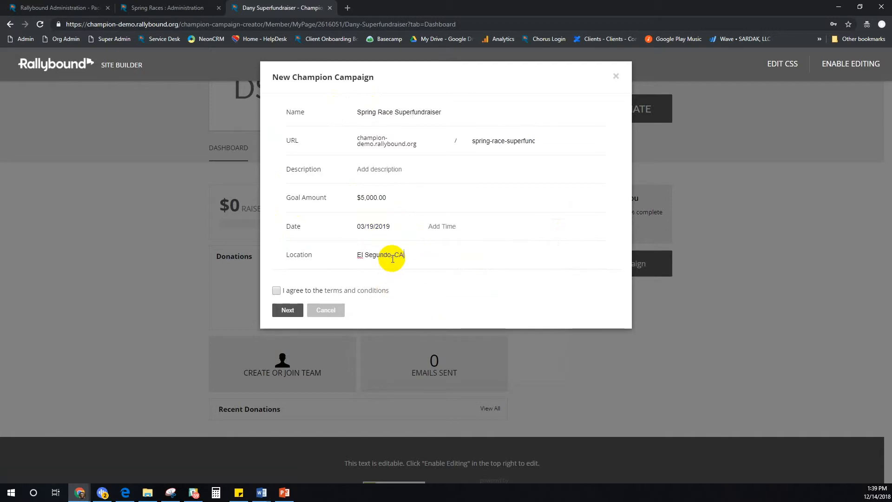
pyautogui.click(276, 290)
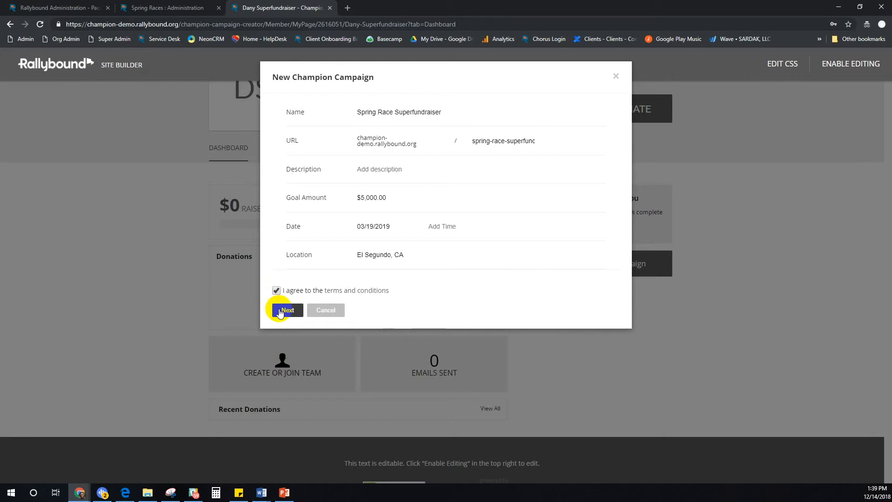
pyautogui.click(282, 310)
pyautogui.click(299, 161)
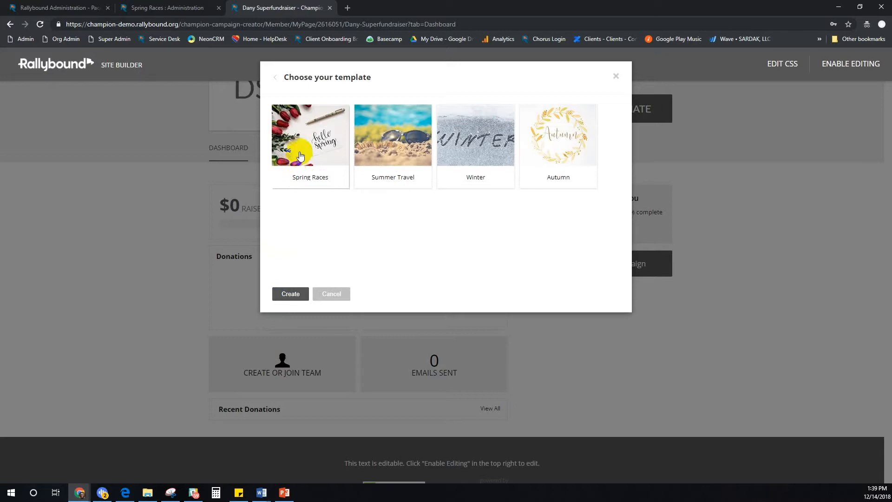
# Open the Summer Travel template (campaign 9315) admin panel from Champion Templates
pyautogui.click(48, 9)
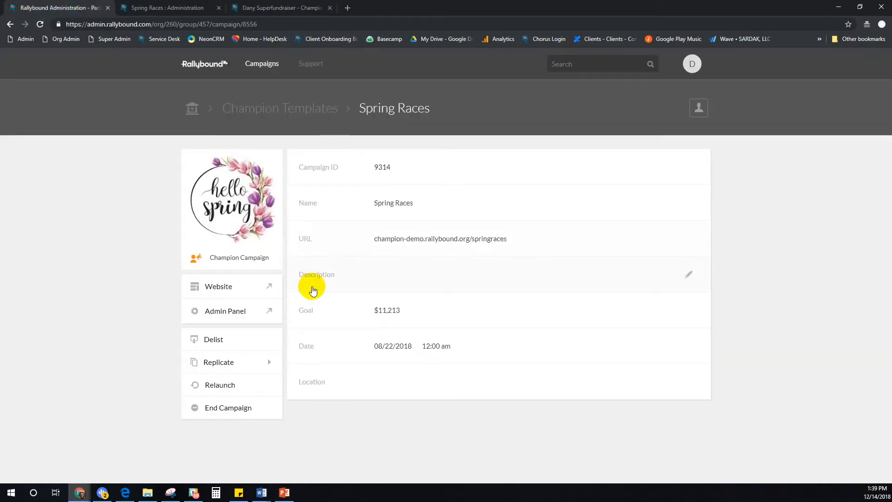
pyautogui.click(287, 112)
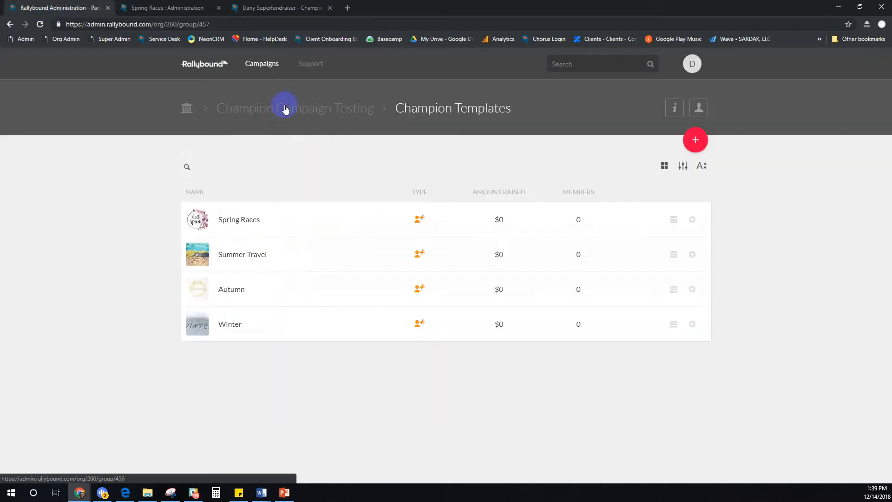
pyautogui.click(293, 264)
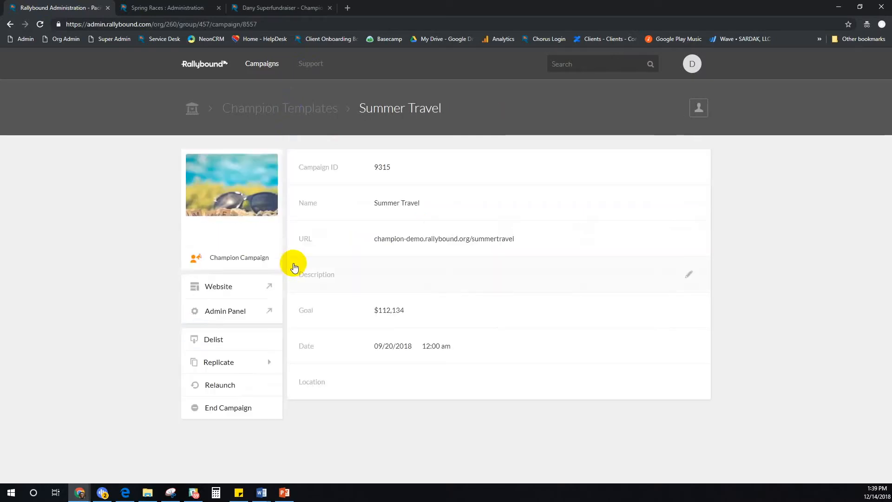
pyautogui.click(213, 316)
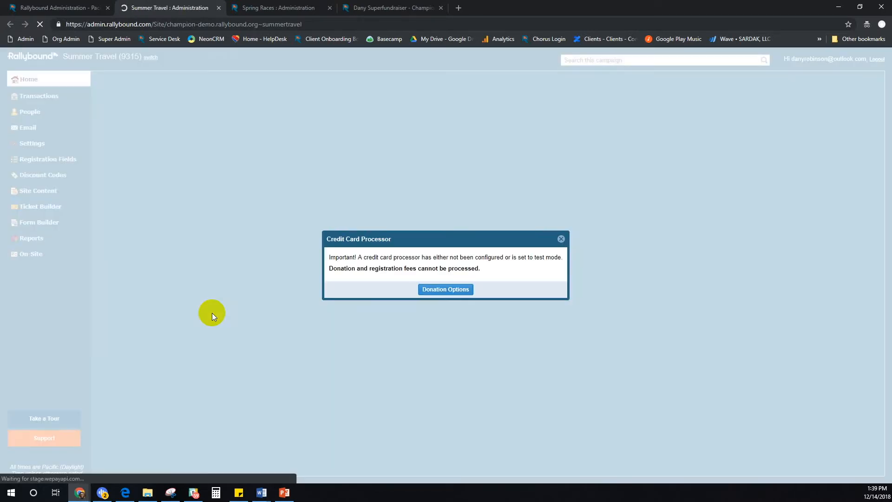
# Dismiss the card processor warning and open Summer Travel's public tickets page from Ticket Builder
pyautogui.click(562, 239)
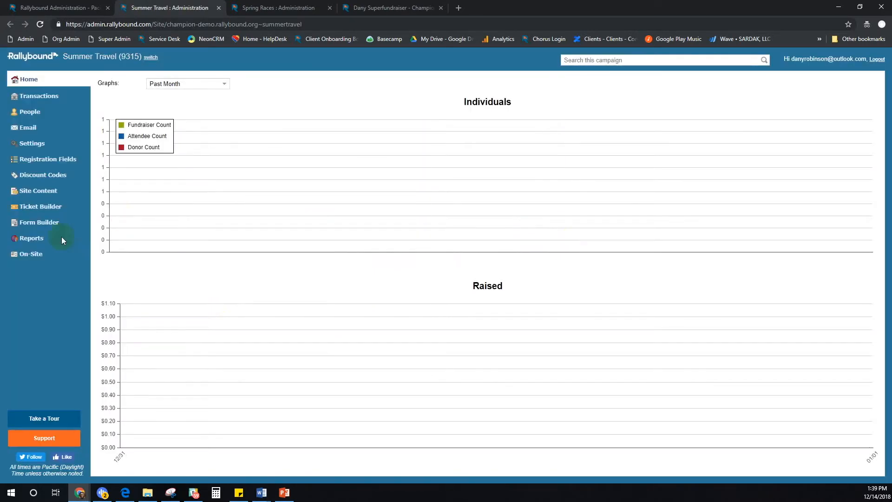
pyautogui.click(47, 205)
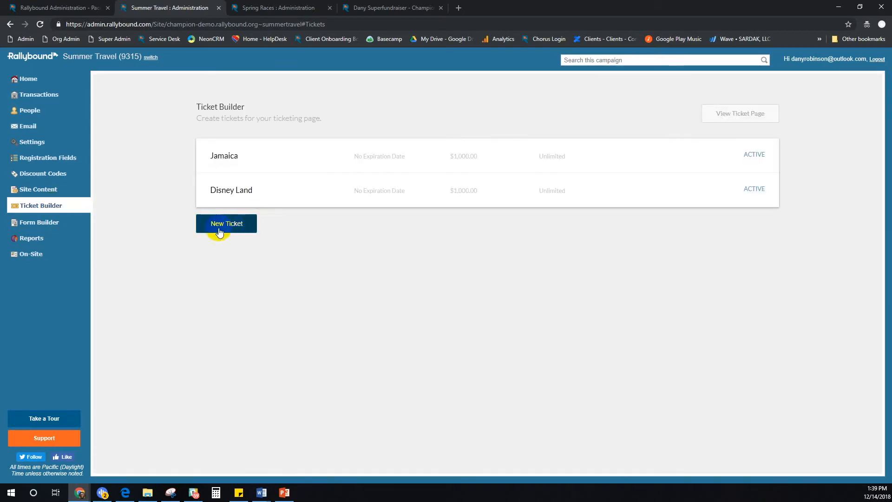
pyautogui.click(219, 232)
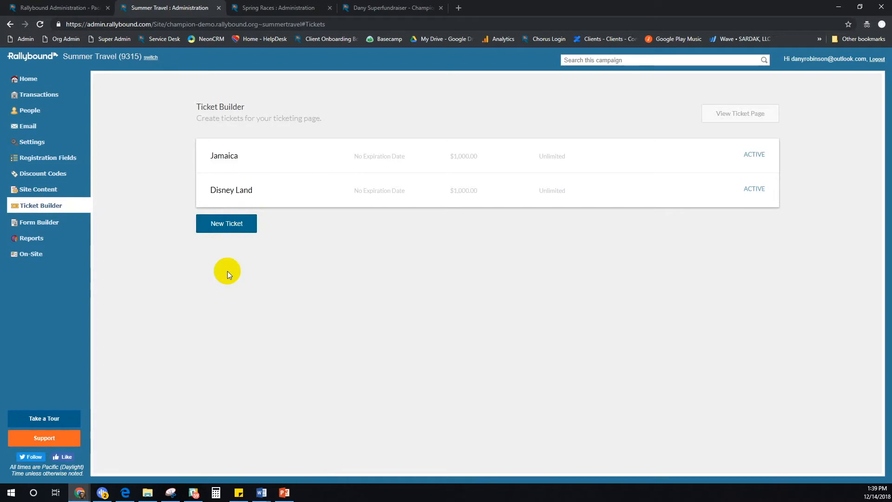
pyautogui.click(737, 115)
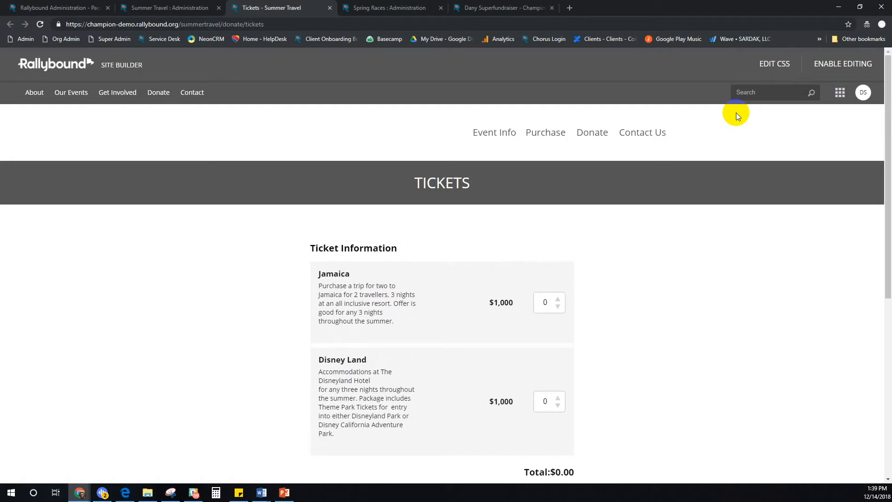
# Request 2 Jamaica tickets with an Ocean View room for Jamaica #1, then open Jamaica's admin settings
pyautogui.click(542, 303)
pyautogui.click(557, 300)
pyautogui.click(558, 300)
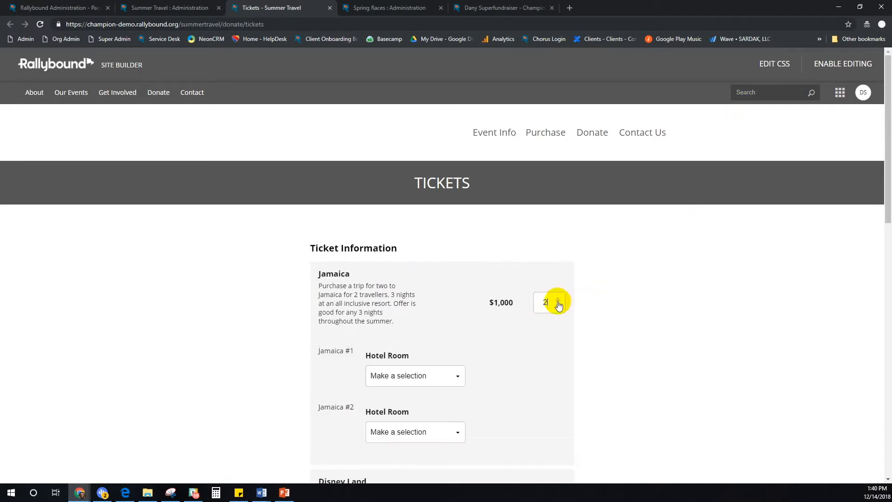
pyautogui.scroll(-1, 652, 270)
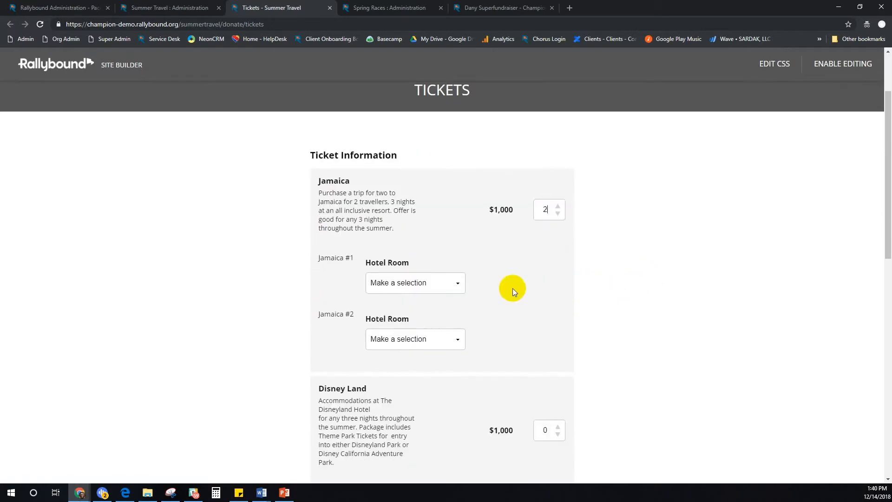
pyautogui.click(436, 283)
pyautogui.click(429, 317)
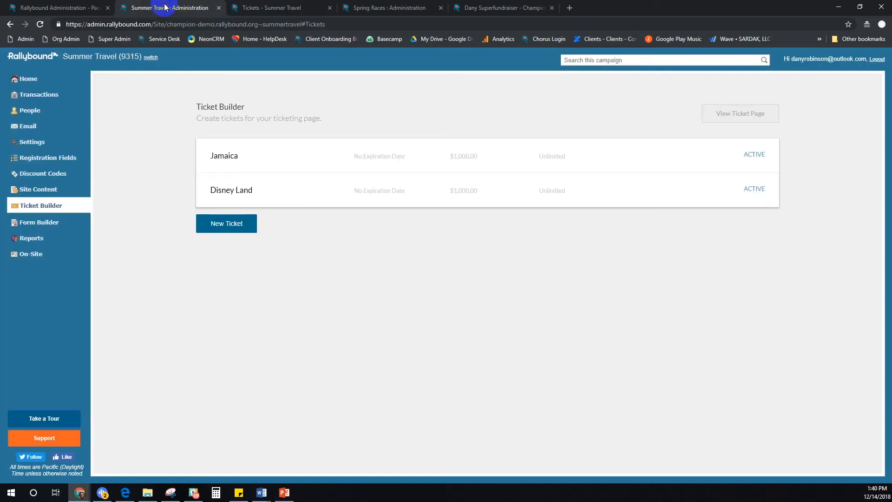
pyautogui.click(169, 8)
pyautogui.click(436, 153)
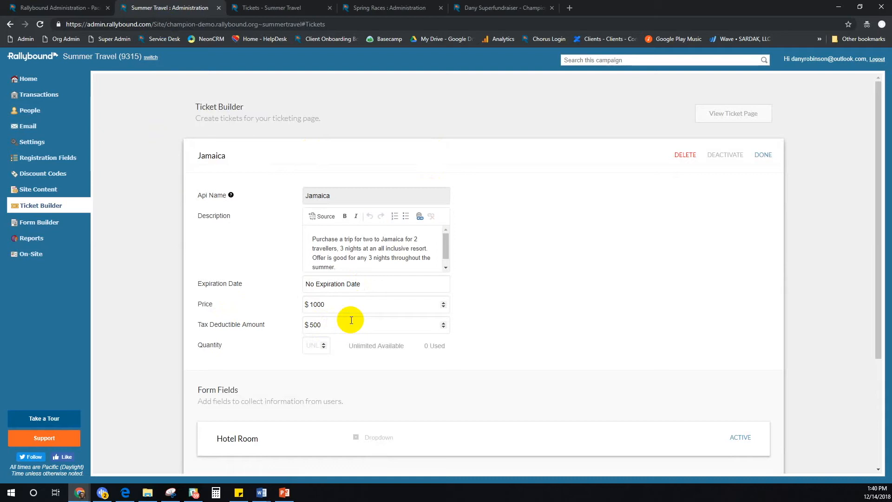
# Browse the Champion Templates list, then go back to the fundraiser's template chooser
pyautogui.click(66, 8)
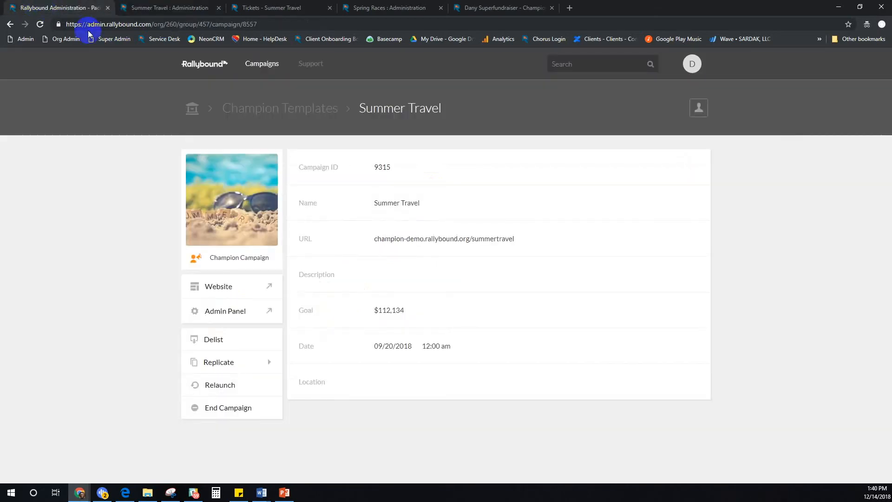
pyautogui.click(275, 110)
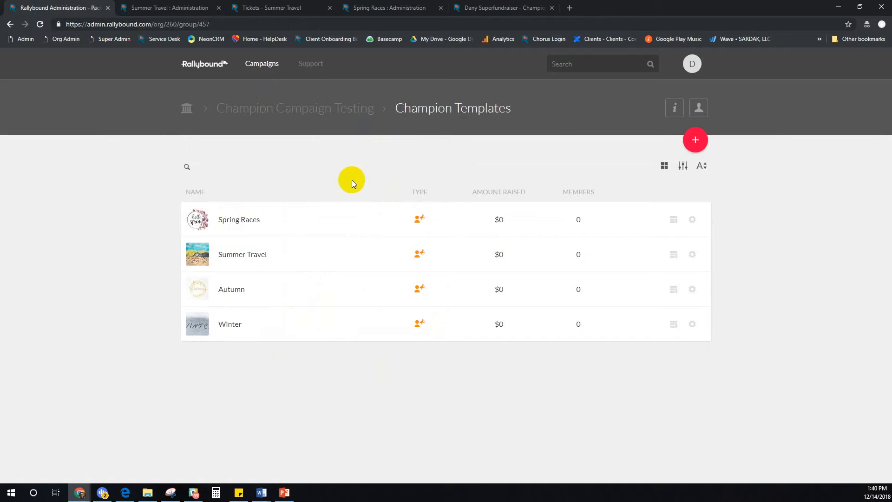
pyautogui.click(475, 7)
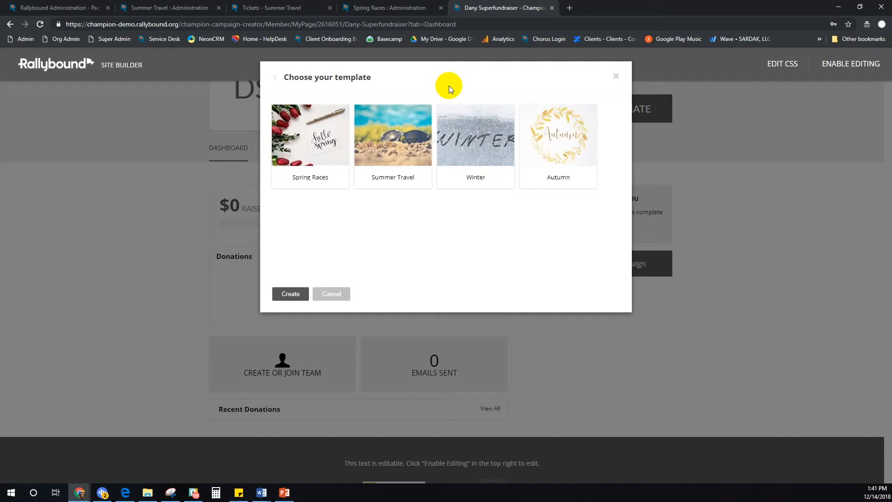
# Check the Champion Campaign Testing group, then create a champion campaign using the Spring Races template
pyautogui.click(42, 9)
pyautogui.click(285, 105)
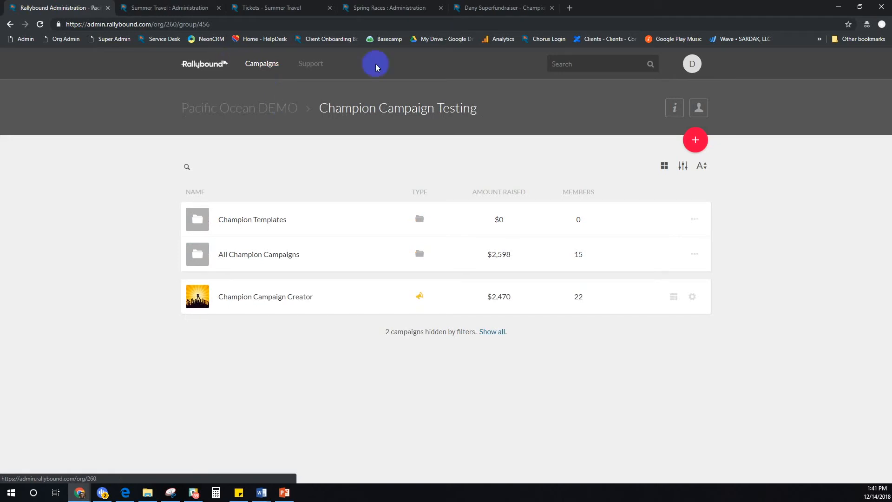
pyautogui.click(465, 8)
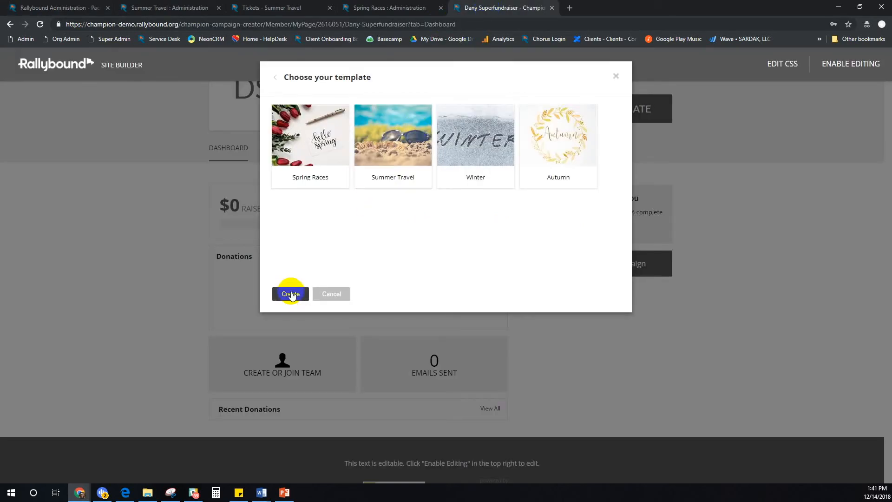
pyautogui.click(297, 153)
pyautogui.click(291, 298)
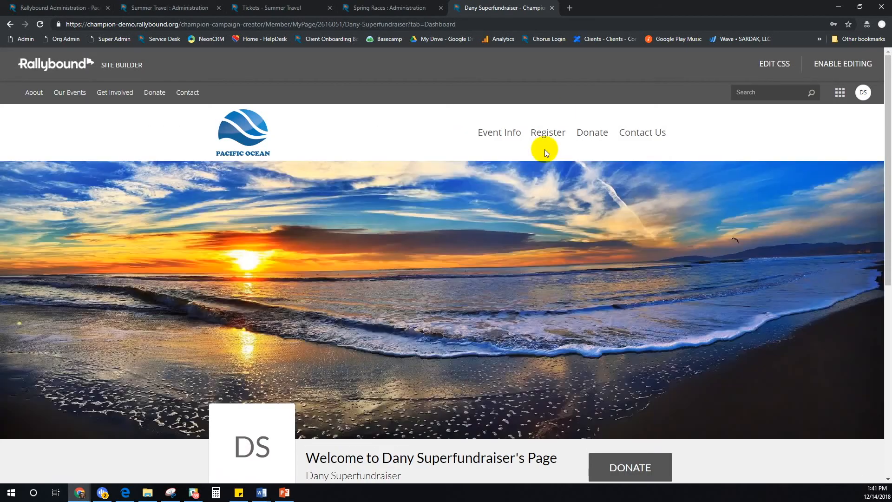
# Close the success notice and open Spring Race Superfundraiser under My Champion Campaigns
pyautogui.moveTo(514, 293)
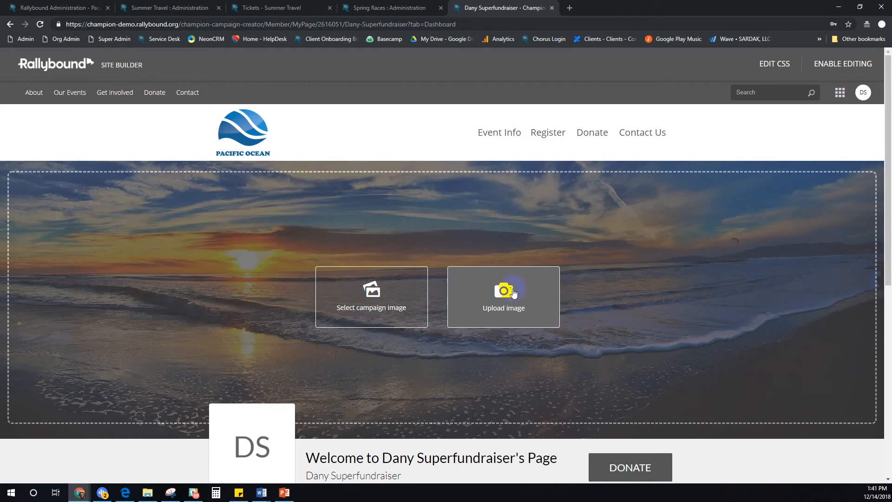
pyautogui.scroll(-5, 514, 293)
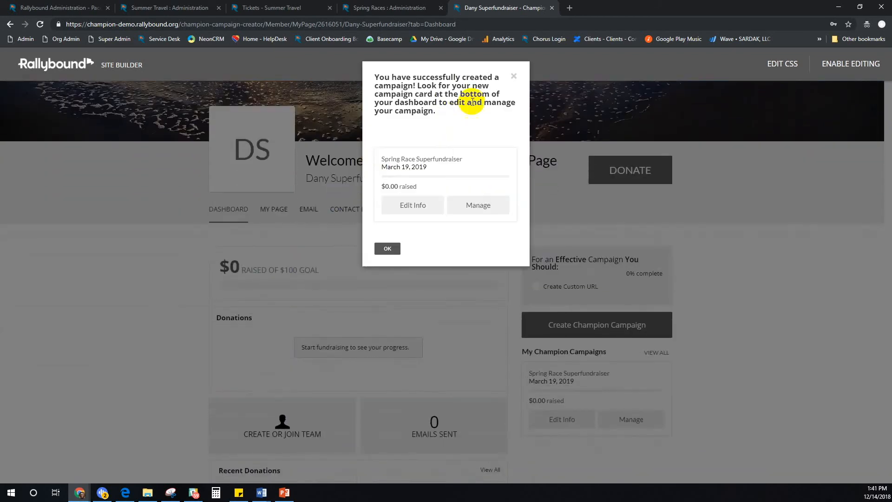
pyautogui.click(513, 76)
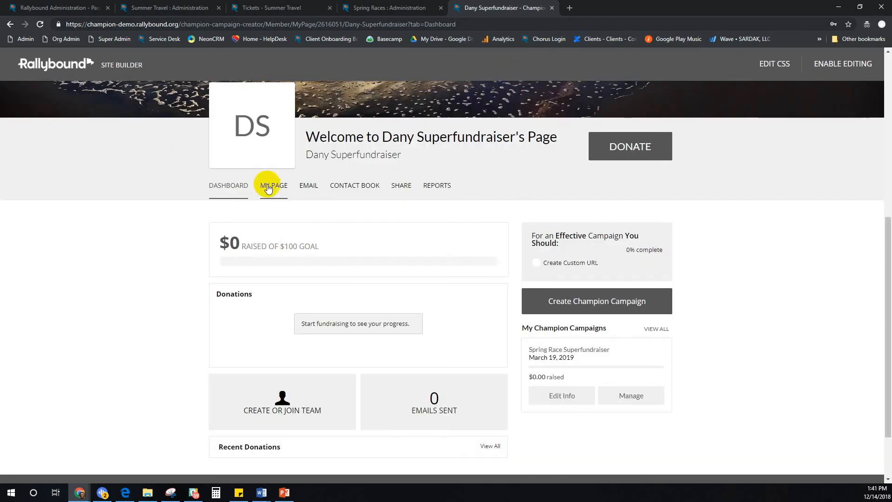
pyautogui.click(577, 348)
pyautogui.scroll(-1, 576, 349)
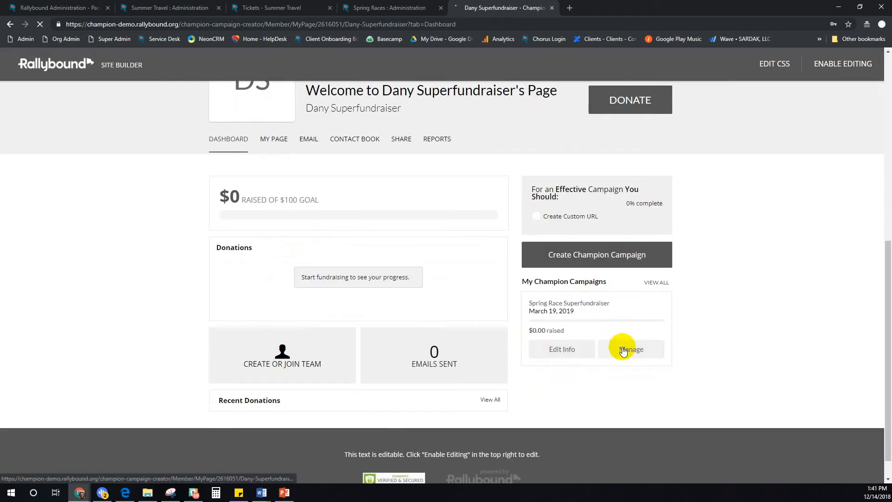
pyautogui.click(533, 307)
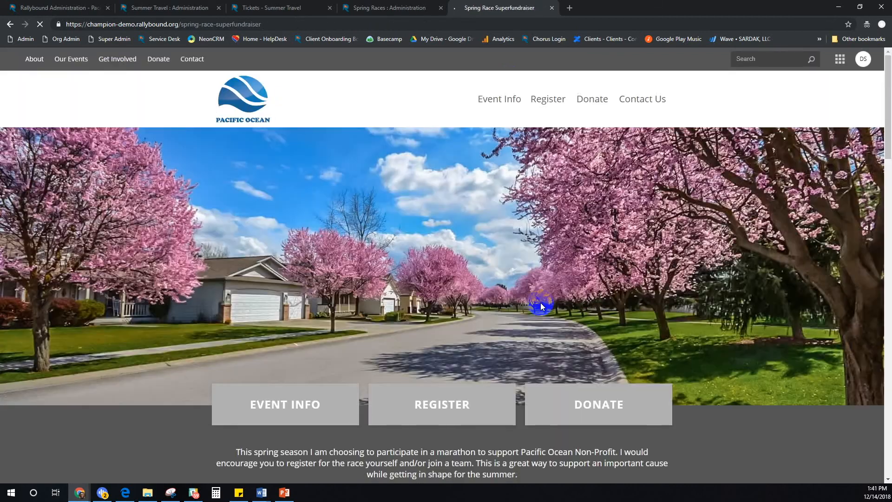
# Check the new campaign's web address and account details, then return to Champion Campaign Testing admin
pyautogui.click(287, 28)
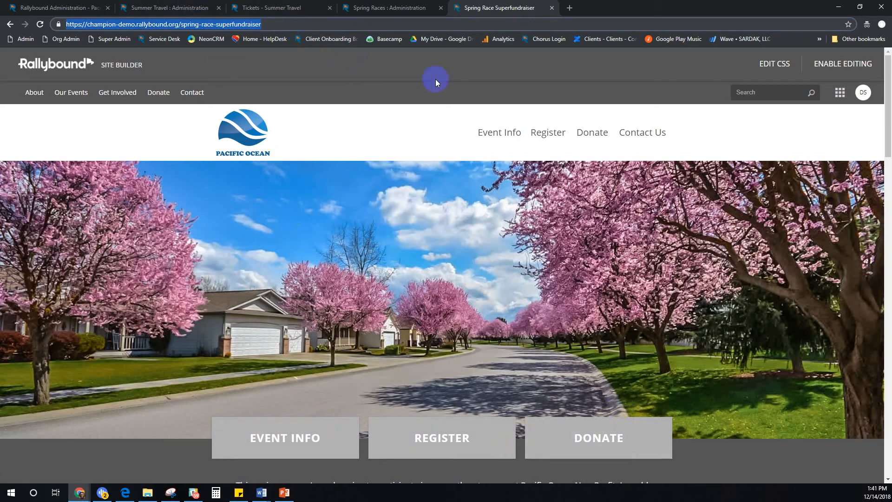
pyautogui.click(389, 10)
pyautogui.click(506, 8)
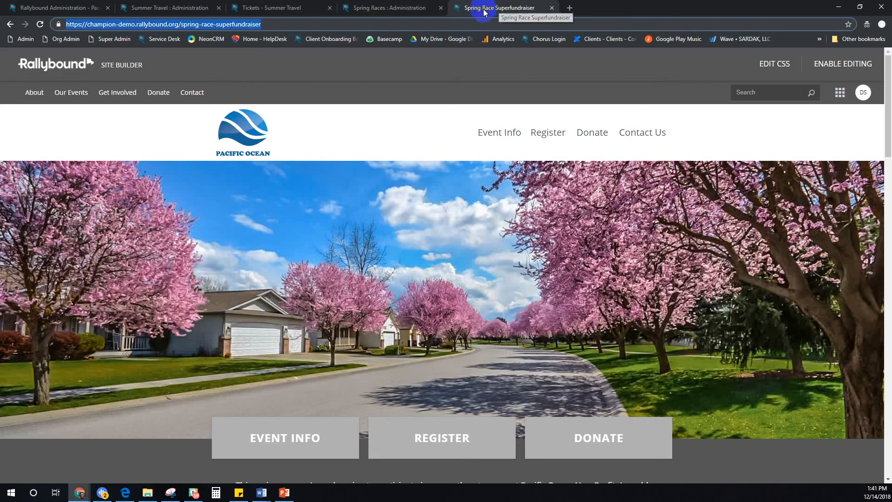
pyautogui.click(865, 90)
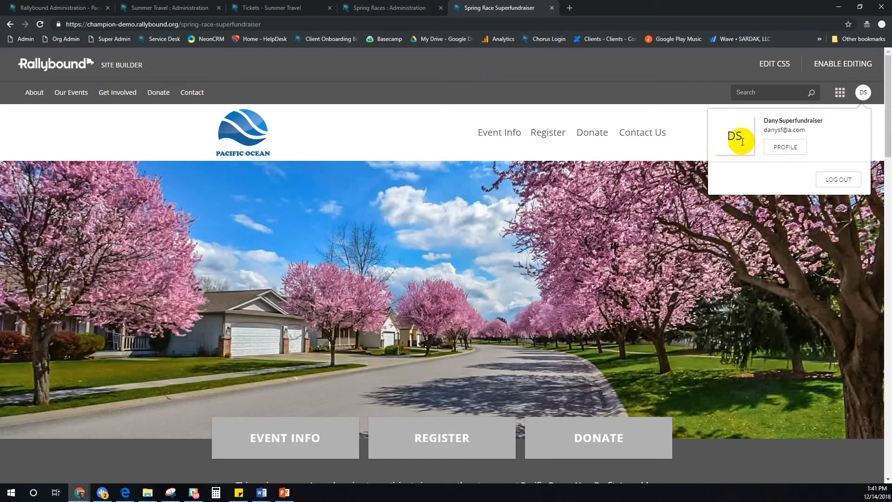
pyautogui.click(49, 8)
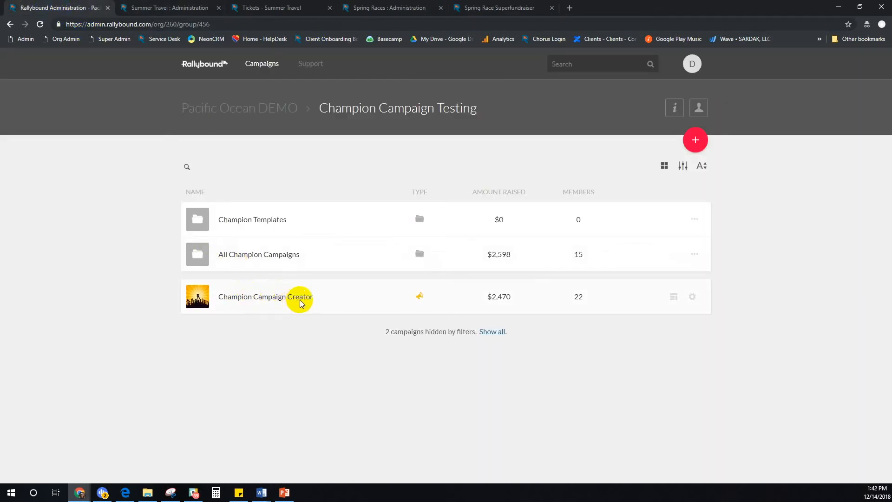
# Open All Champion Campaigns and reload until Spring Race Superfundraiser shows at $0 raised
pyautogui.click(323, 256)
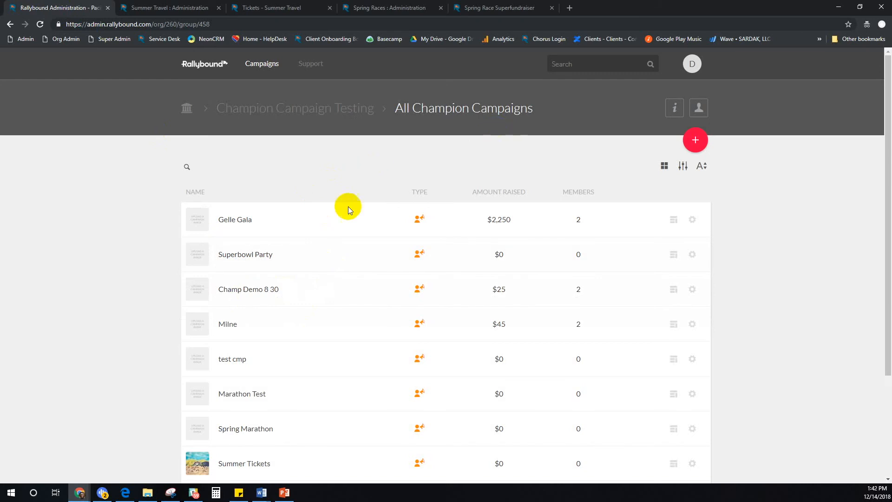
pyautogui.scroll(-3, 363, 213)
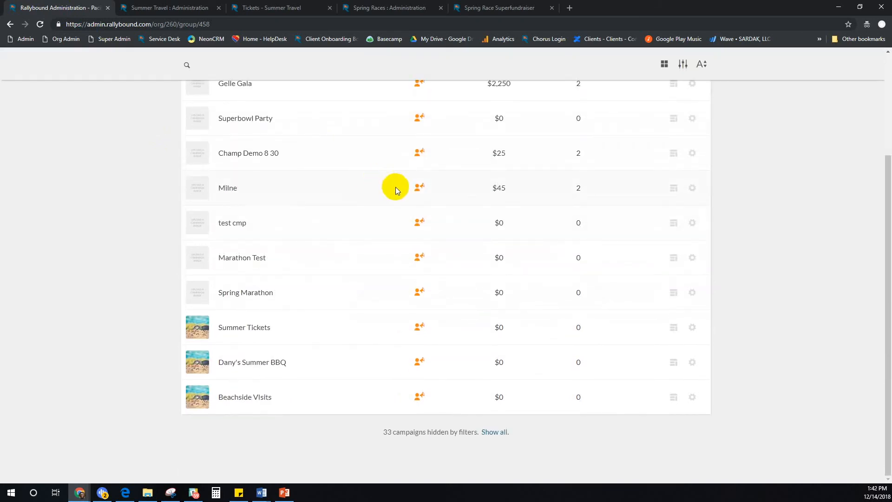
pyautogui.click(40, 24)
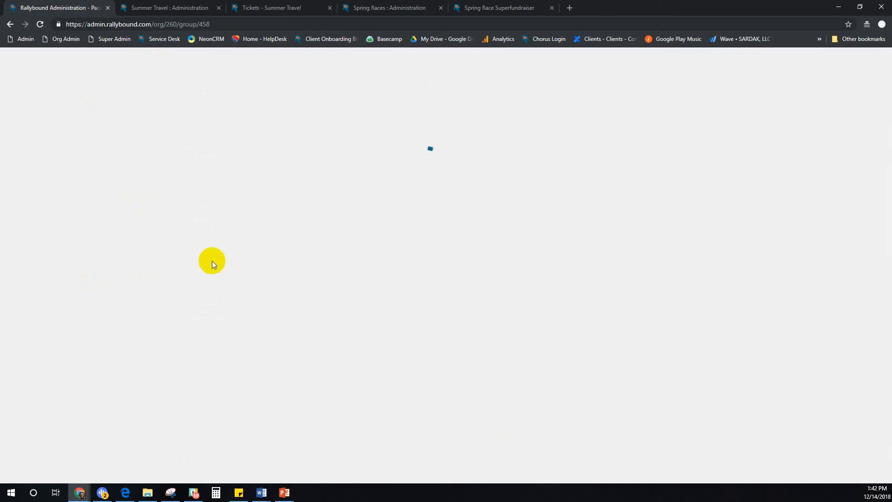
pyautogui.scroll(-4, 283, 235)
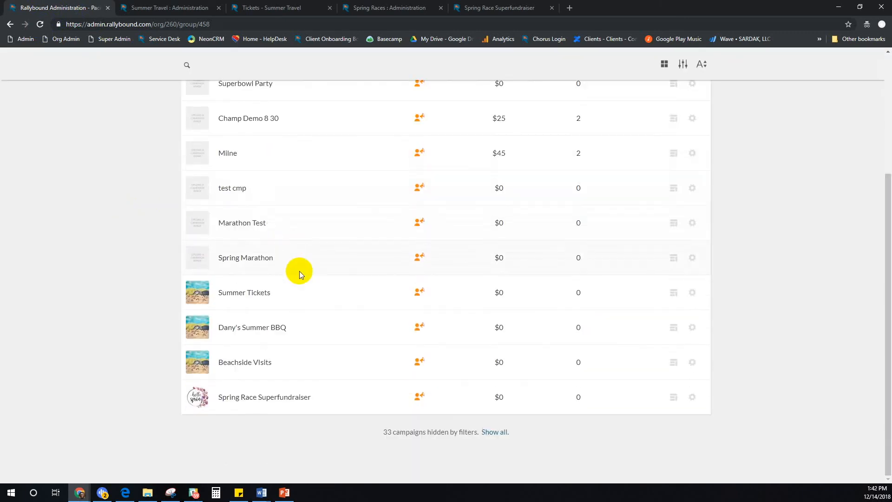